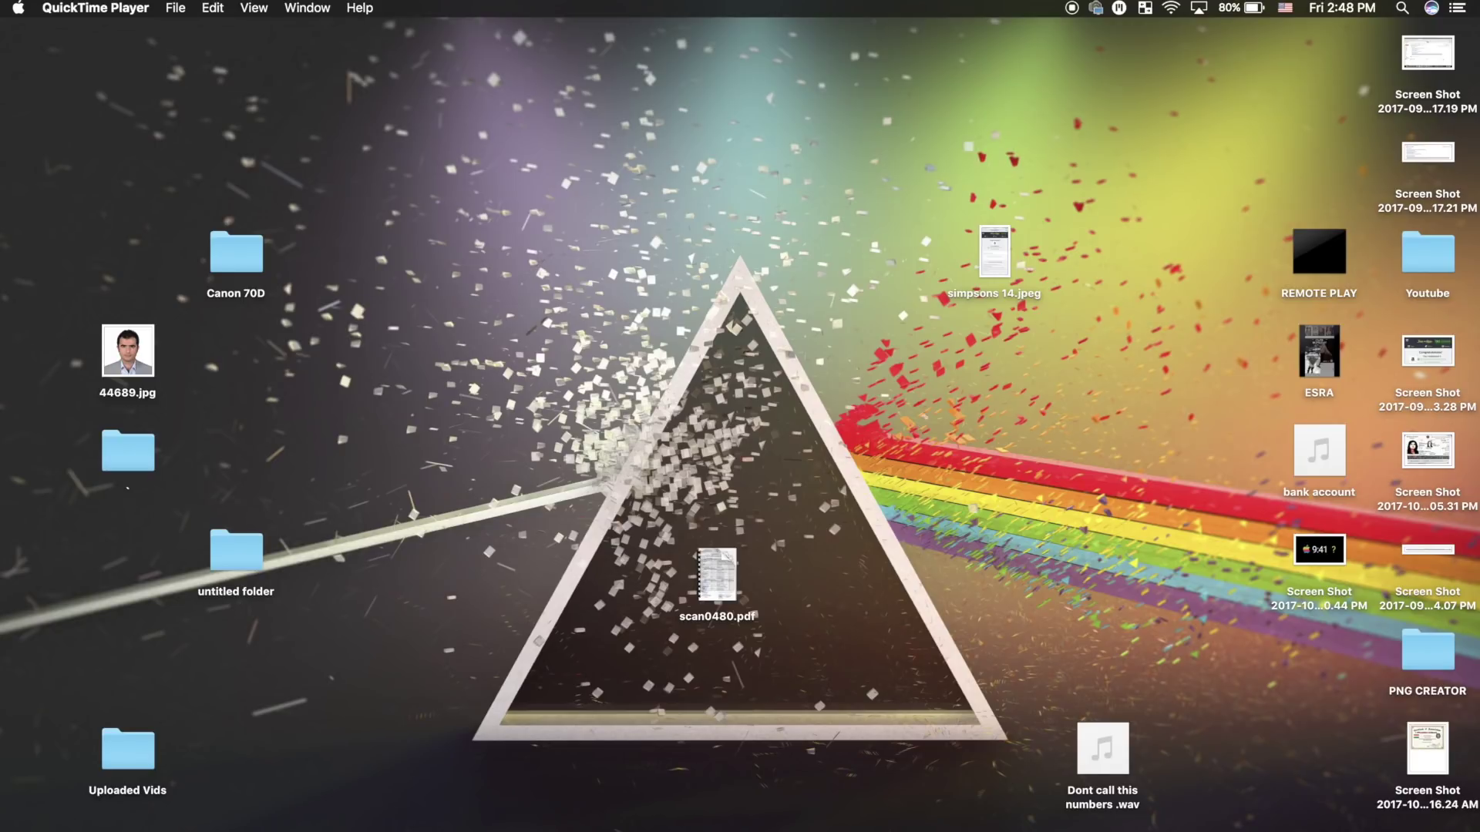
- Bring back the Chrome window and browse the iAnyGo product page, returning to its top
left_click(889, 830)
scroll(649, 272, "up", 15)
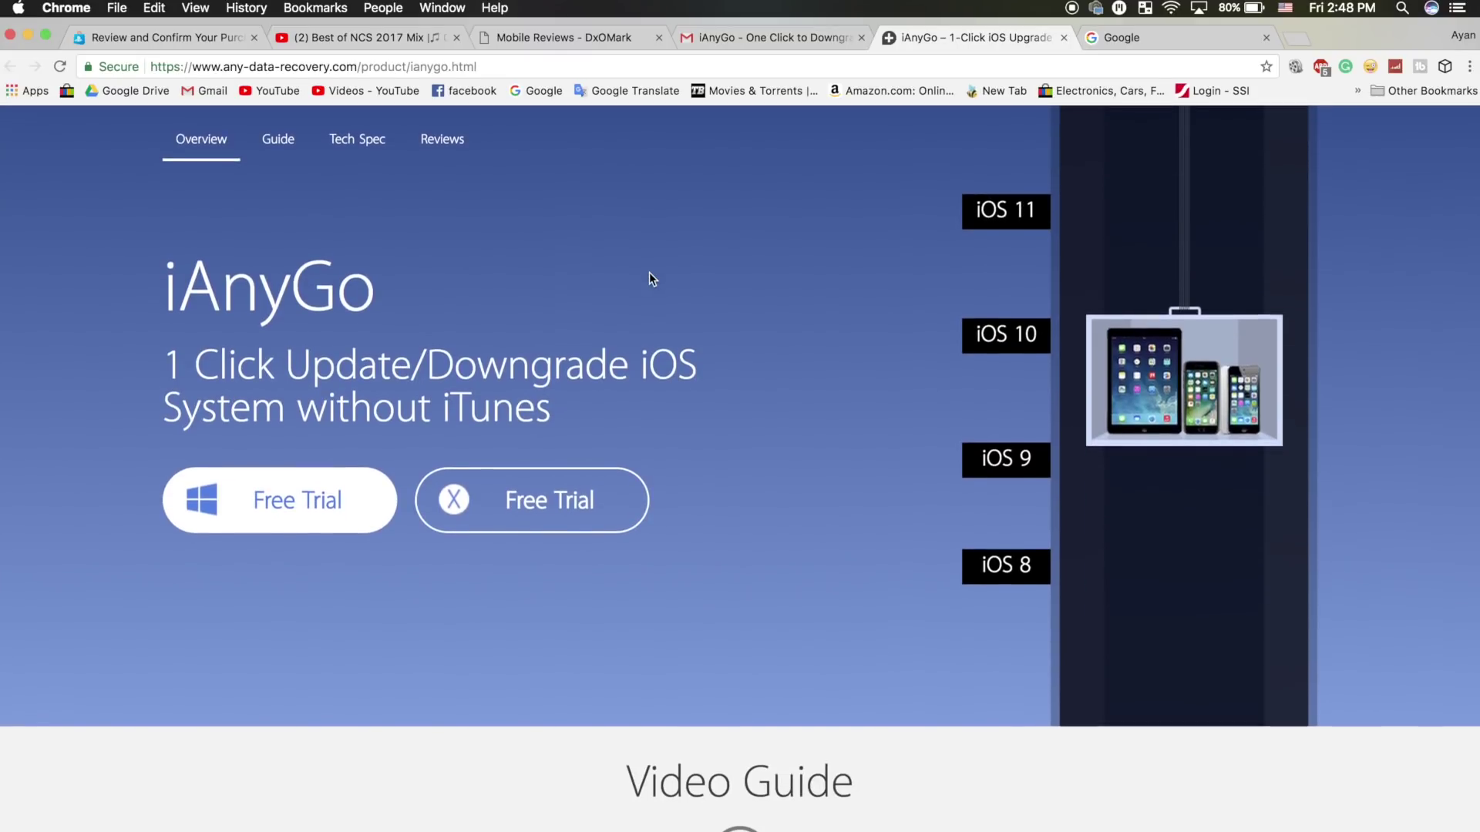
scroll(649, 271, "up", 2)
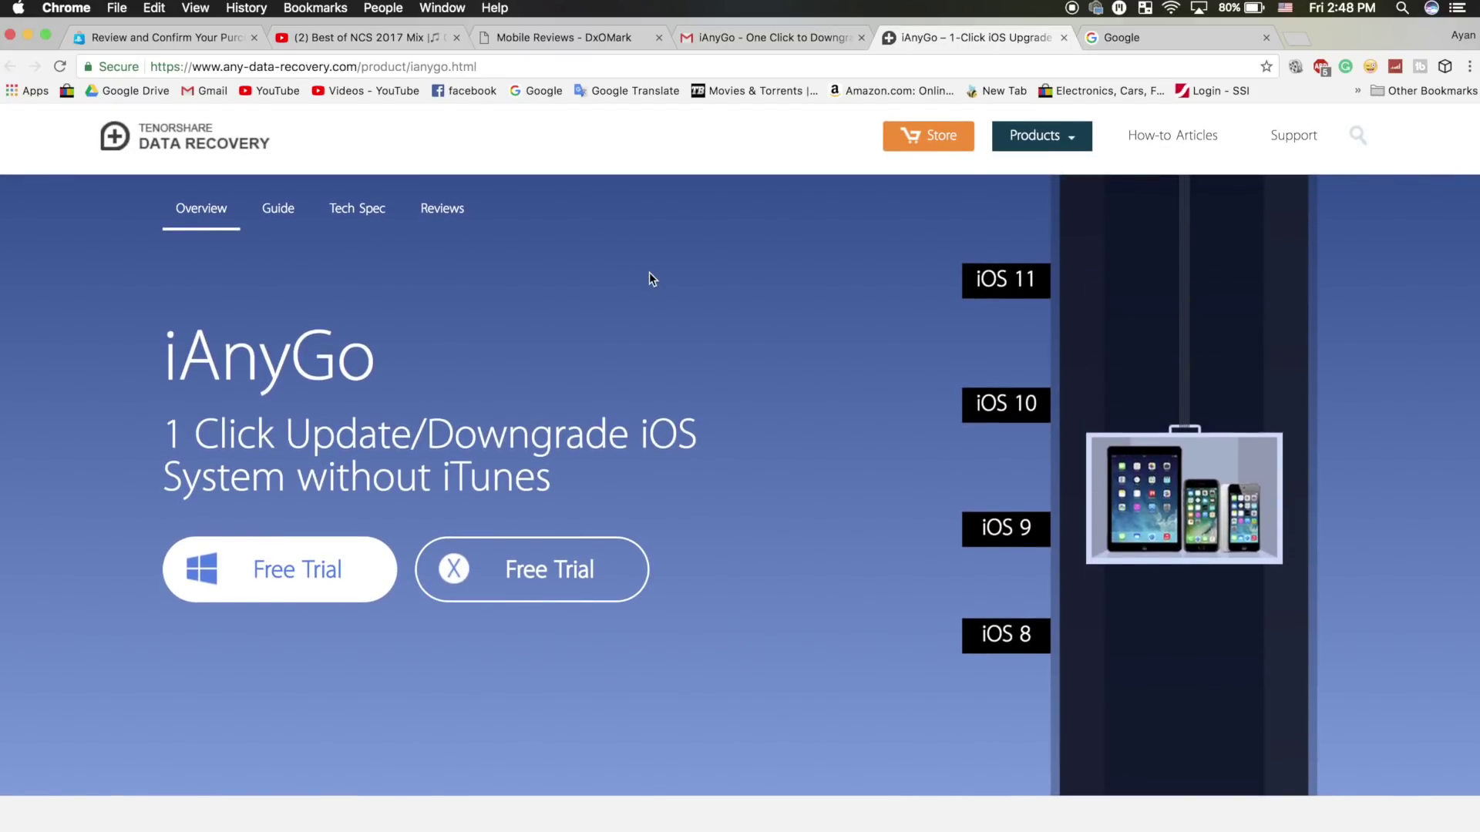
scroll(649, 279, "down", 5)
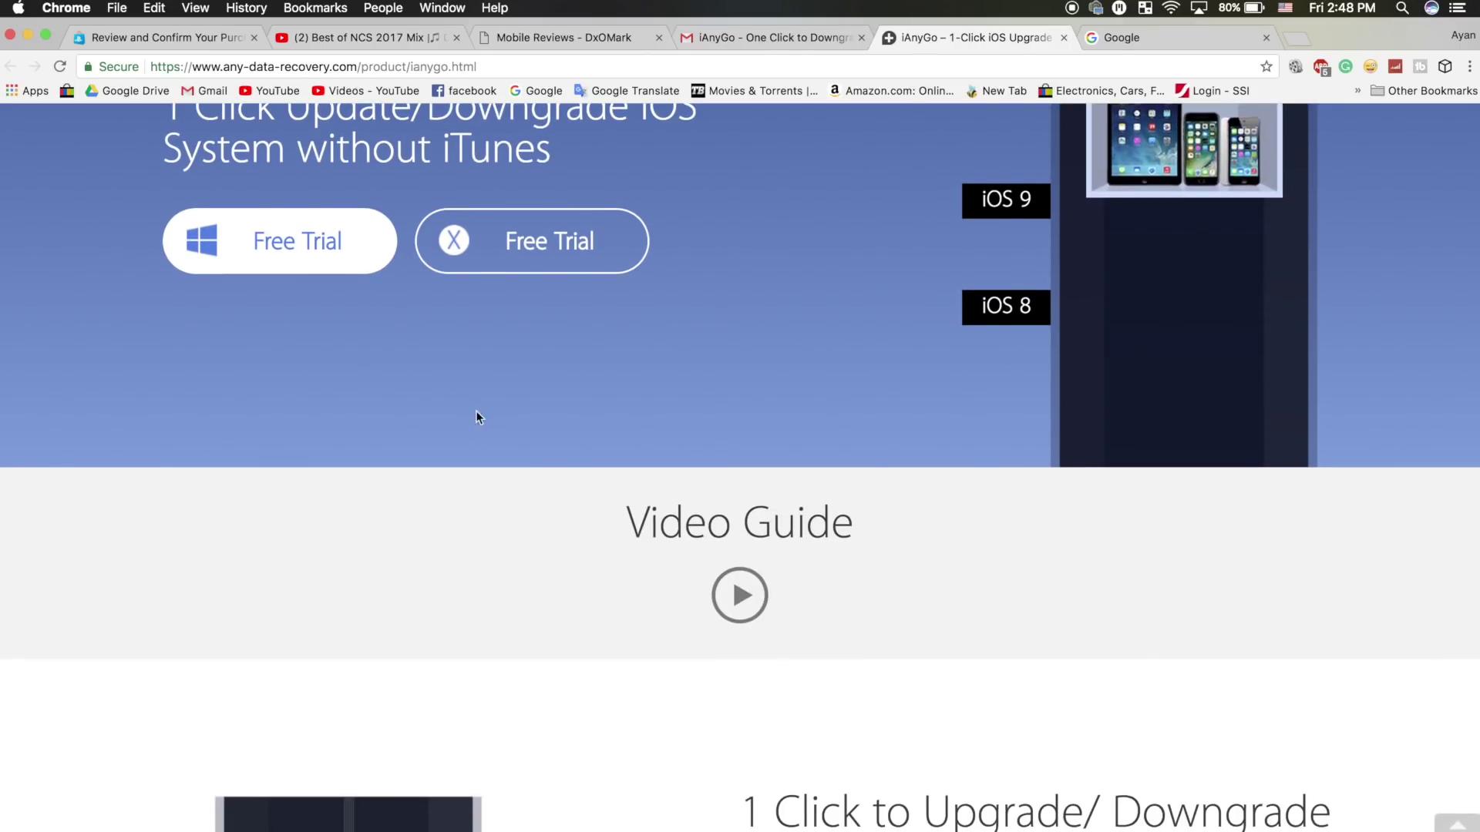
scroll(476, 413, "down", 5)
scroll(477, 417, "down", 7)
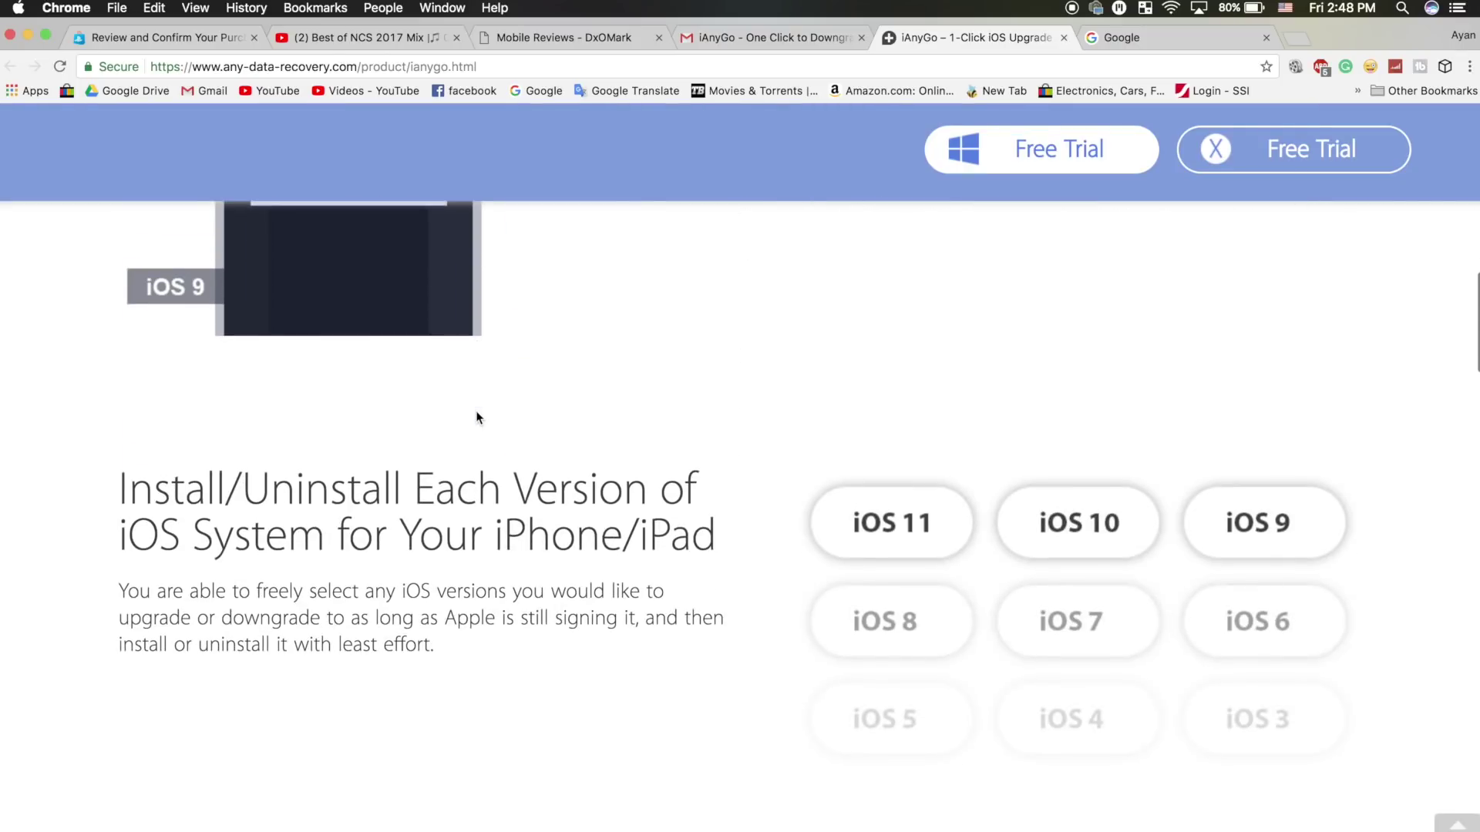
scroll(476, 417, "down", 8)
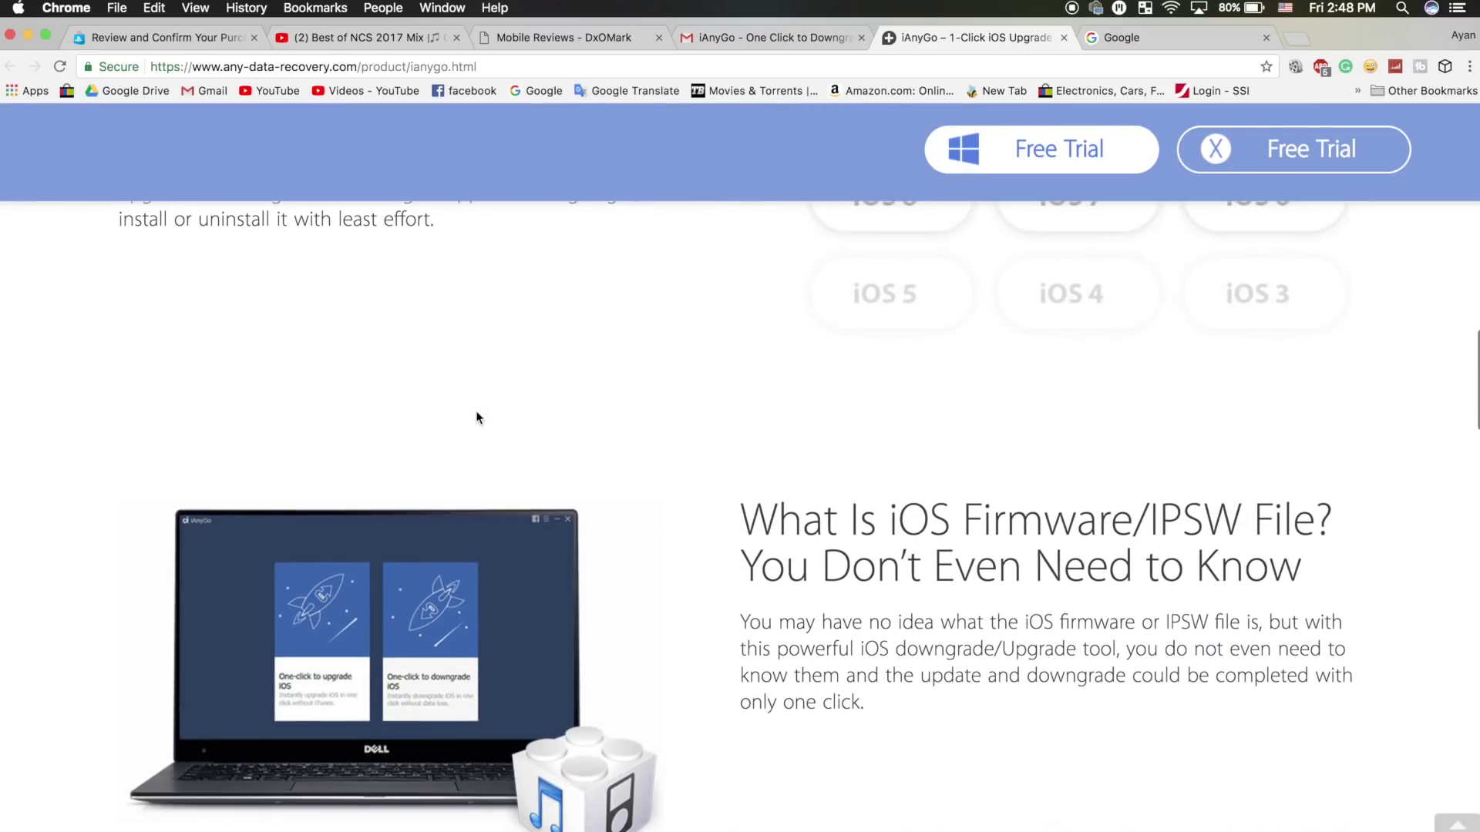
scroll(479, 406, "down", 8)
key("Home")
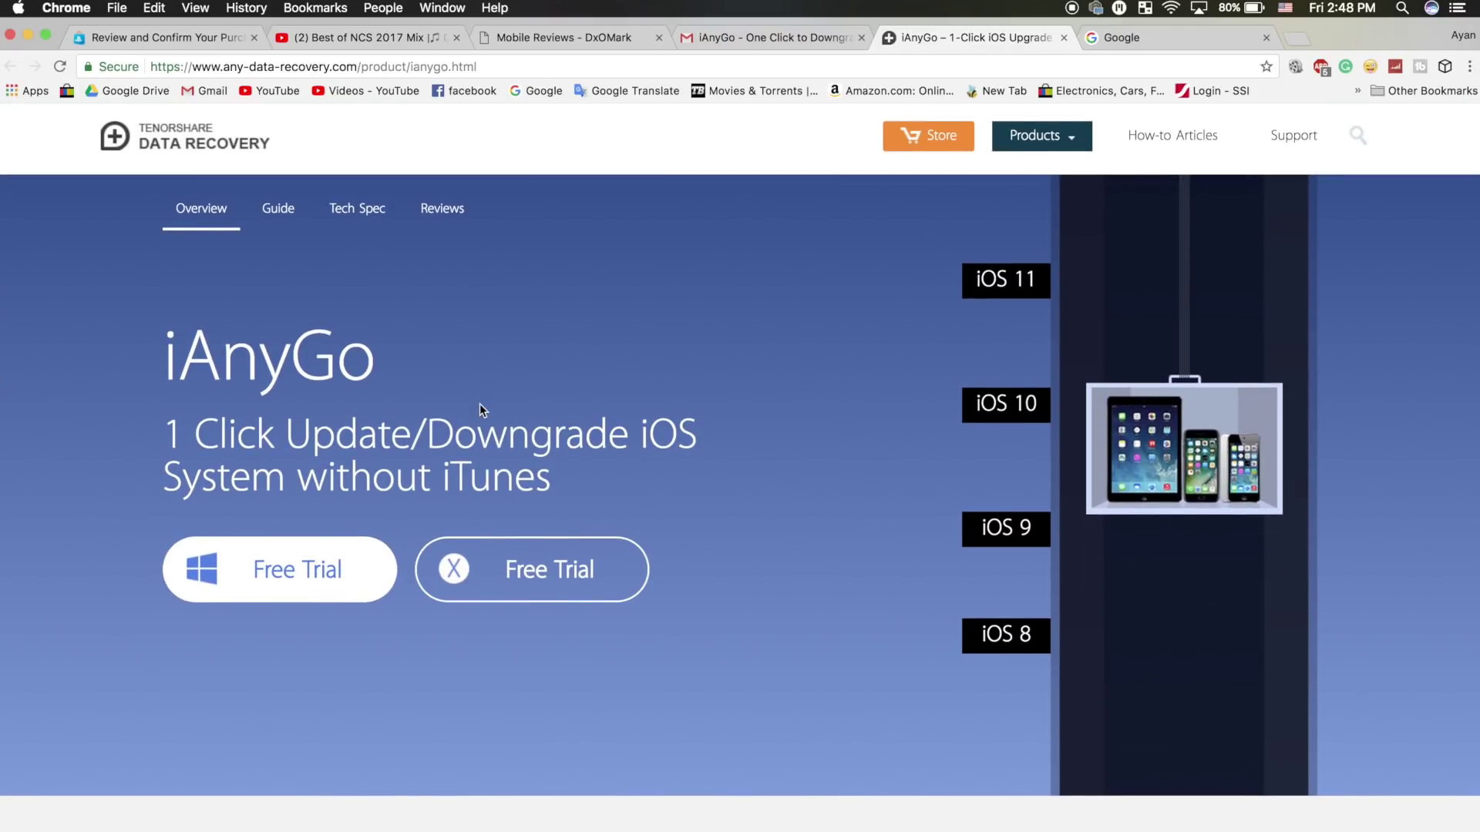
- Scroll down to the price table and start the iAnyGo Free Trial Mac download
scroll(480, 408, "down", 2)
scroll(479, 409, "up", 2)
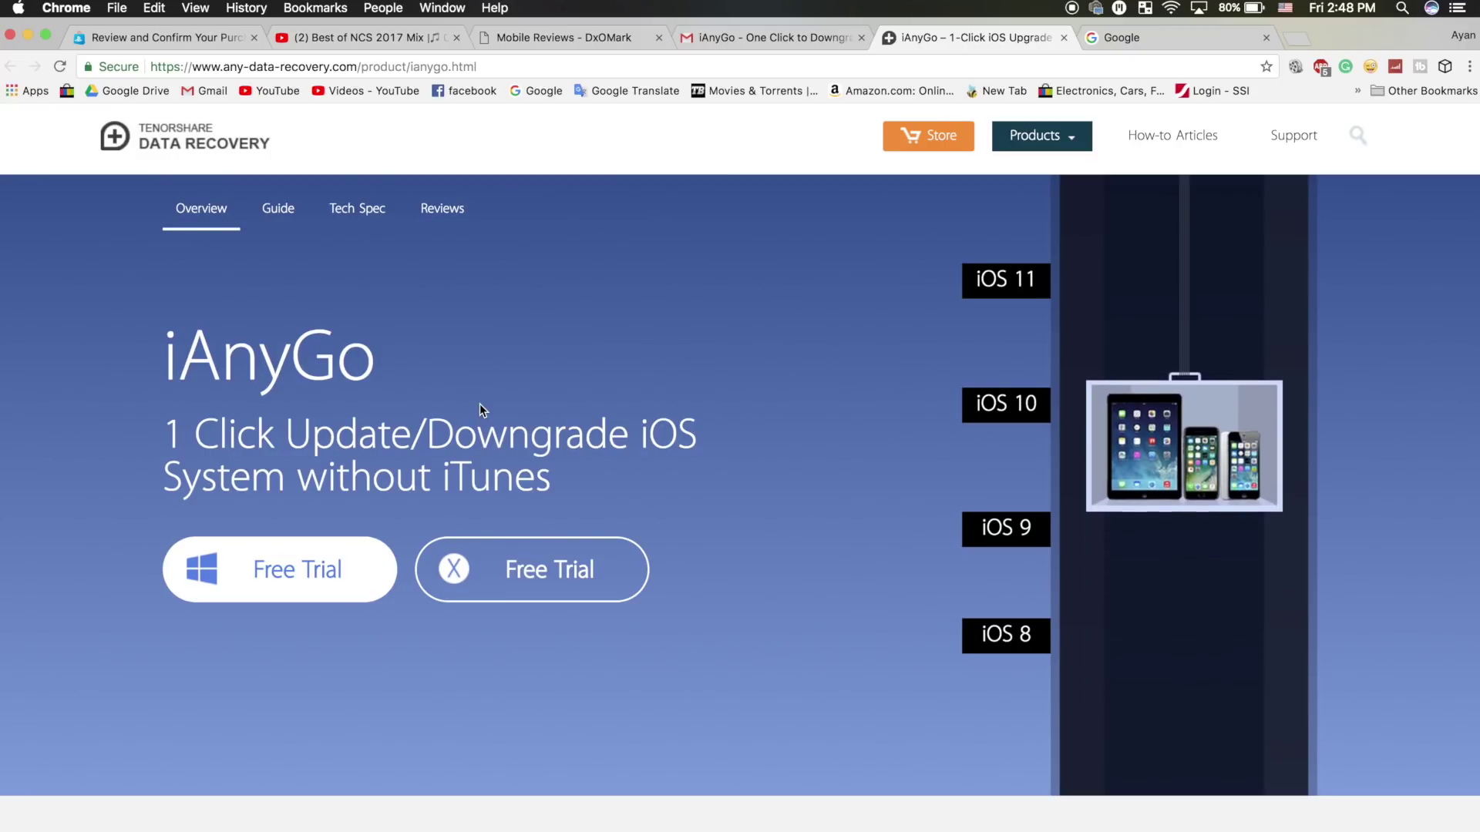
scroll(480, 404, "down", 5)
scroll(480, 409, "down", 15)
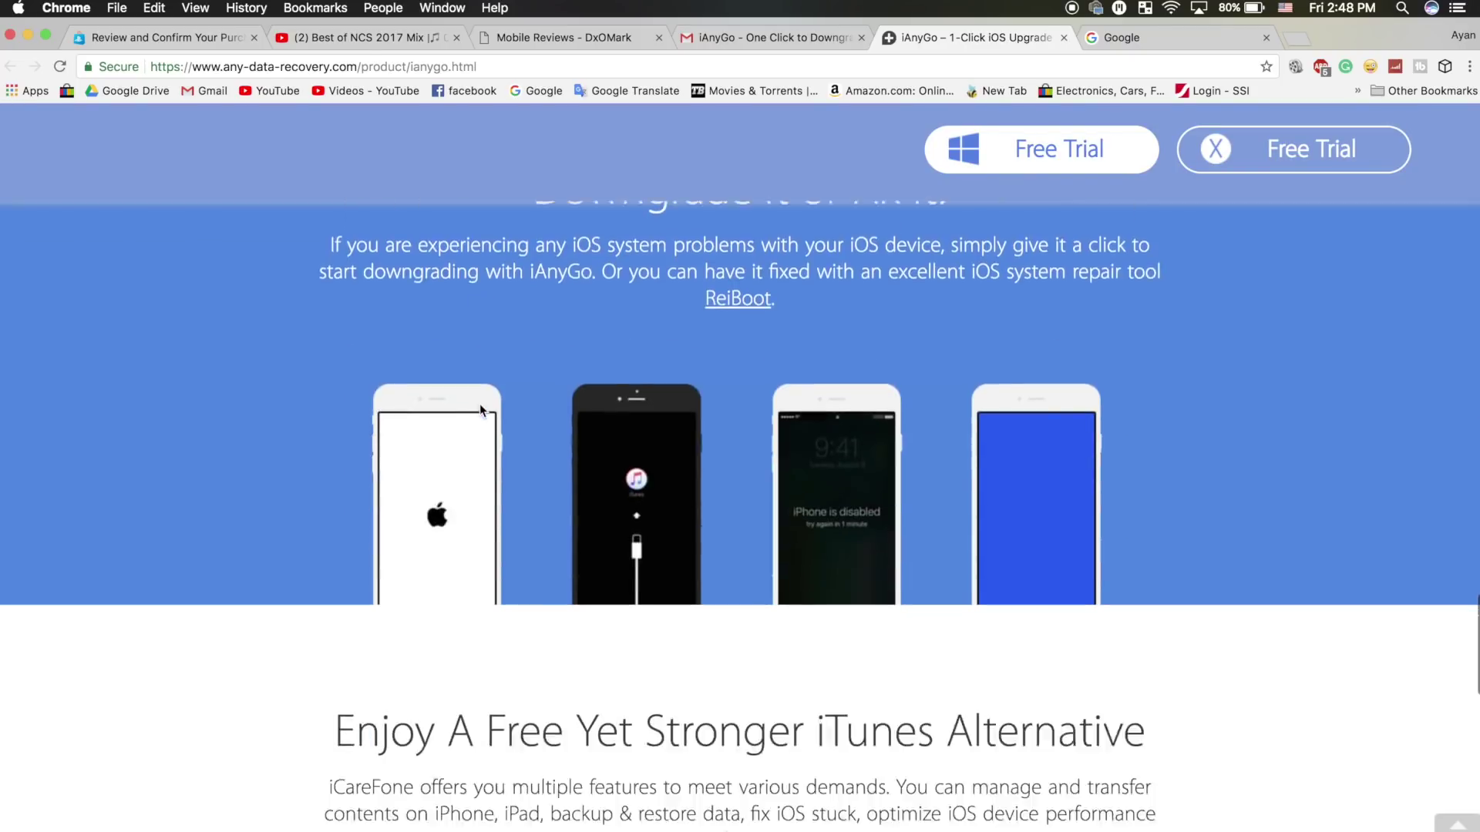
scroll(479, 409, "down", 10)
scroll(571, 703, "up", 5)
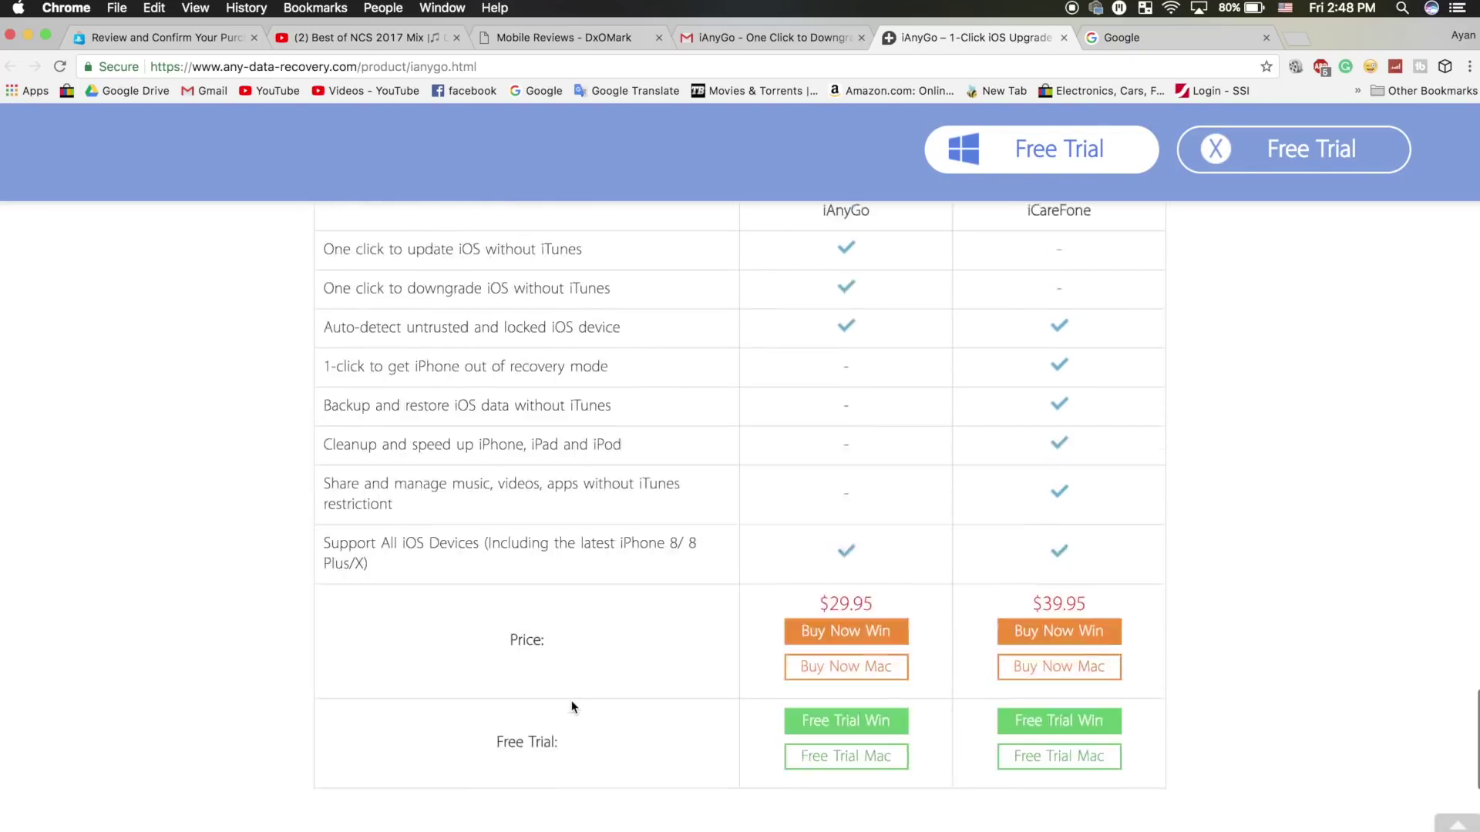
scroll(886, 621, "down", 5)
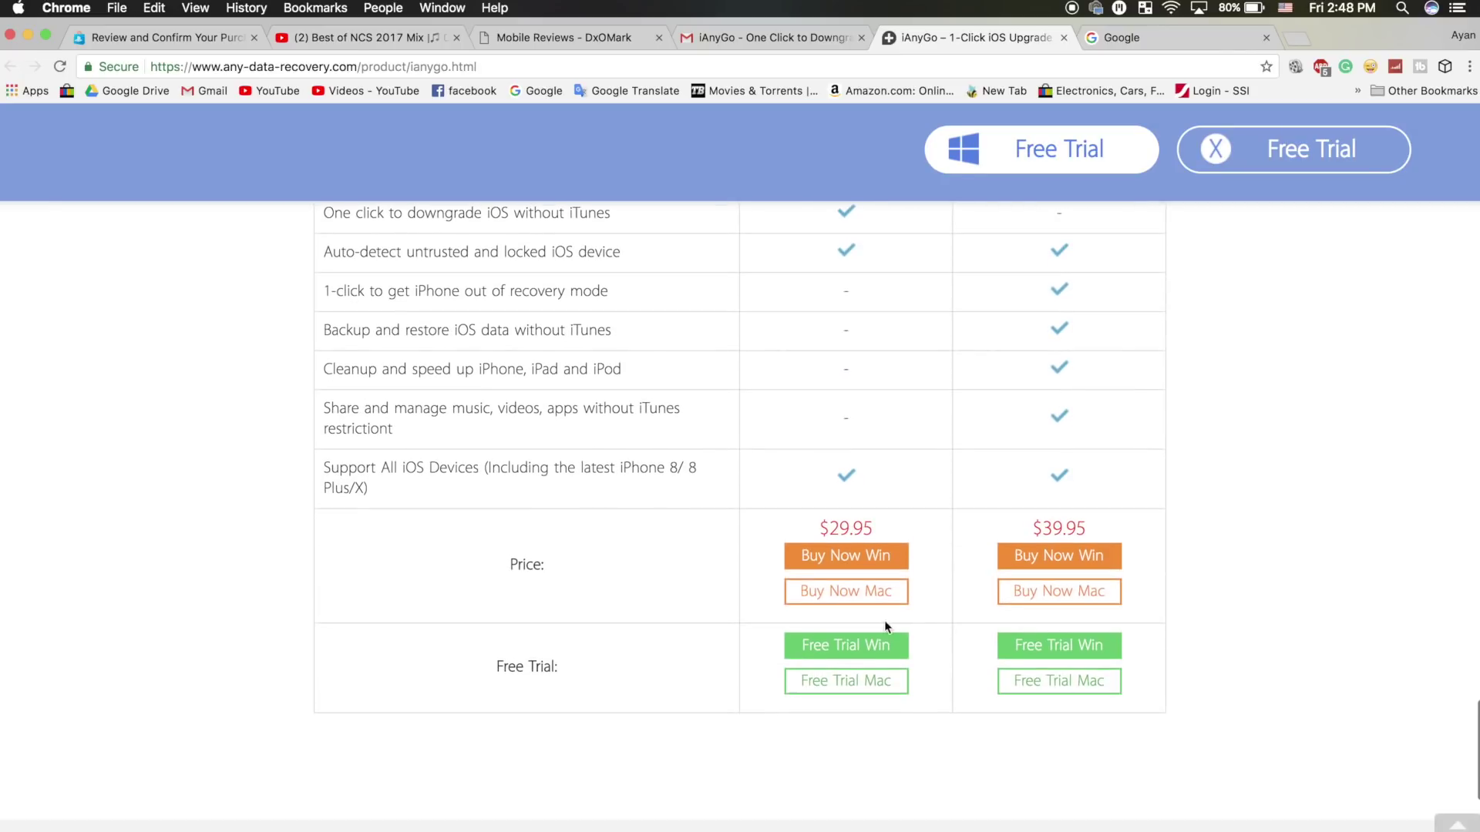
left_click(842, 685)
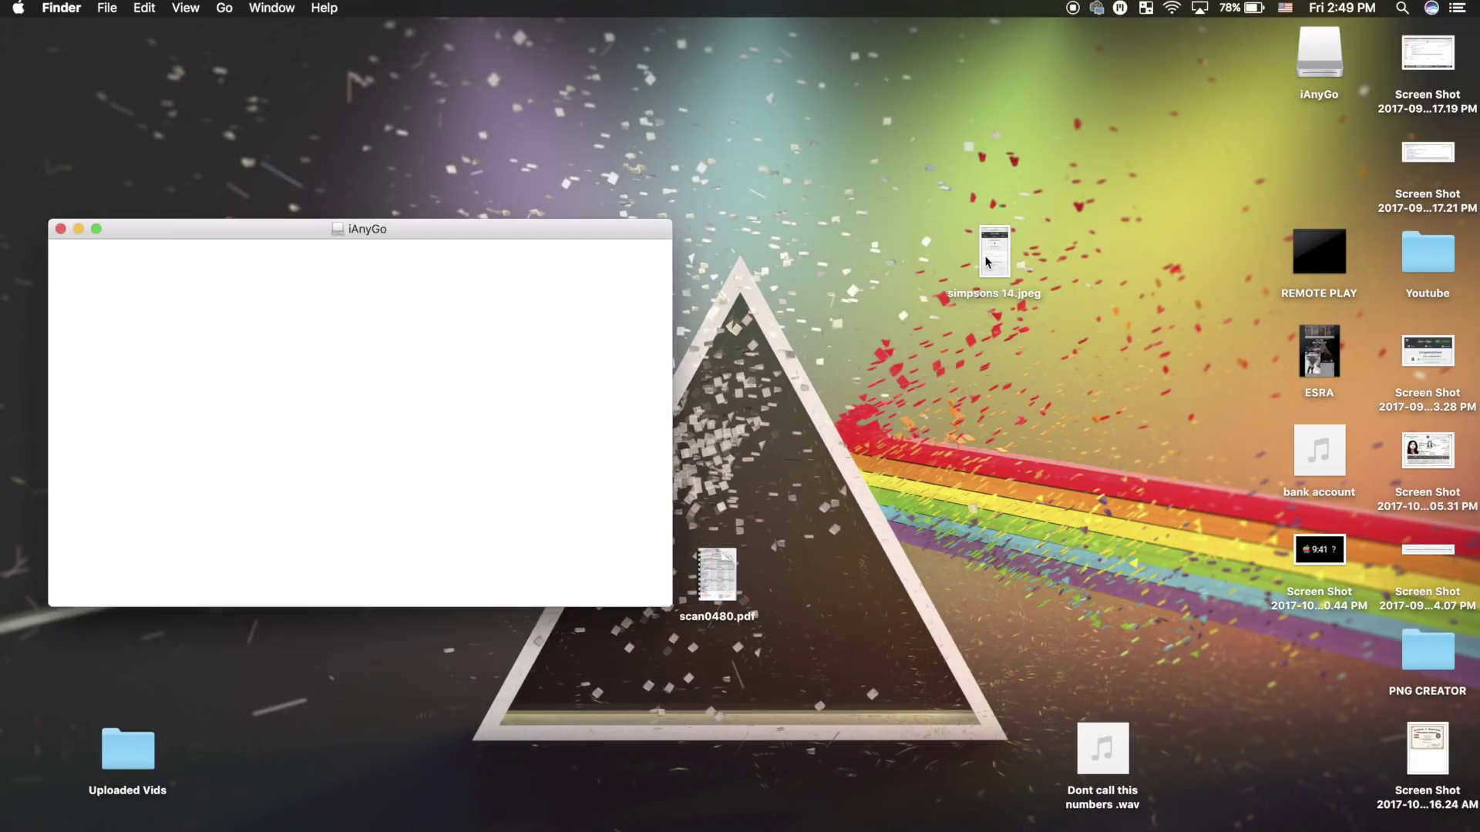
- Drag iAnyGo onto the Applications folder and close the installer disk window
left_click_drag(183, 431, 521, 439)
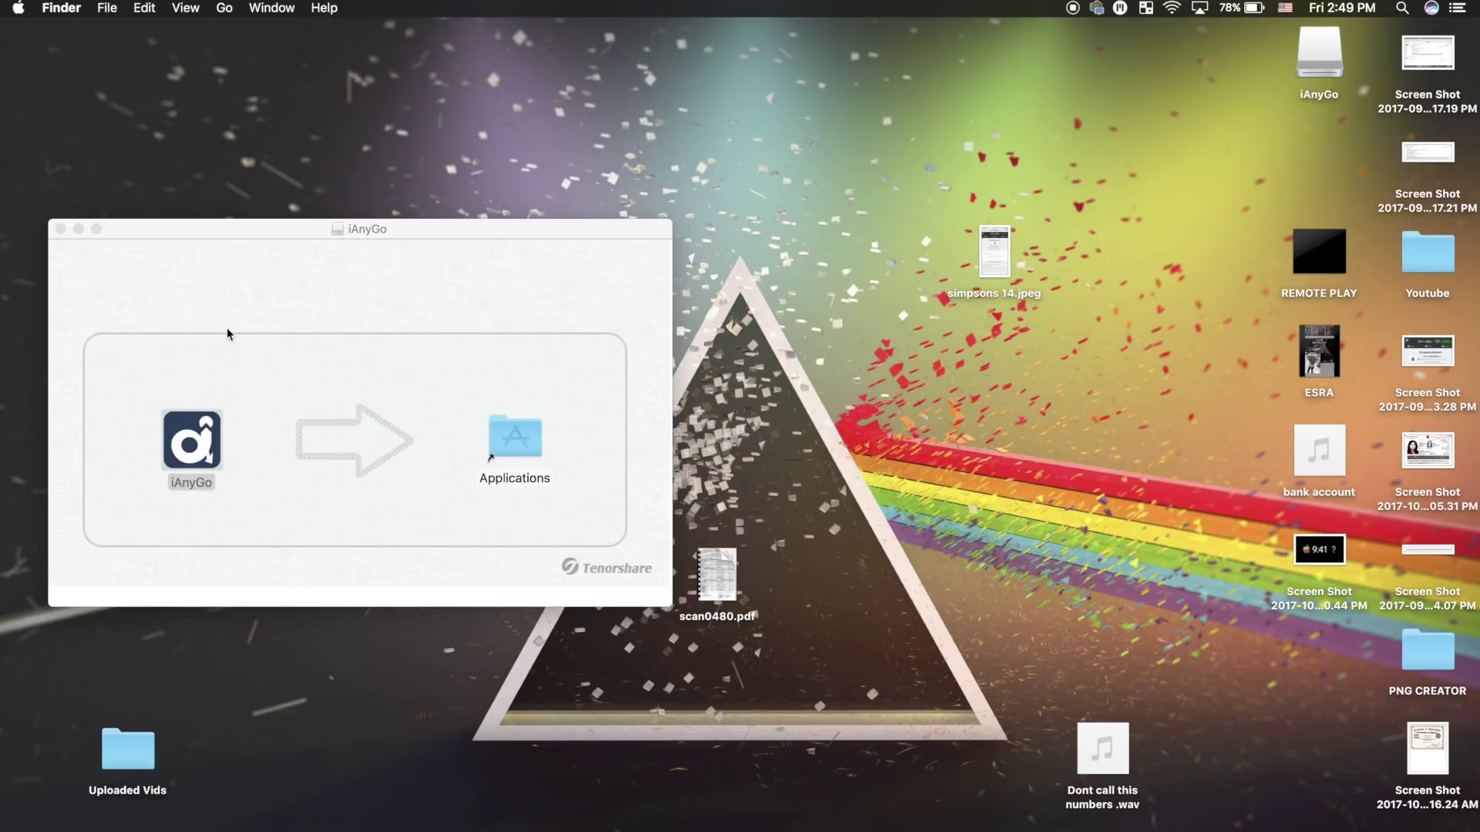
left_click(61, 229)
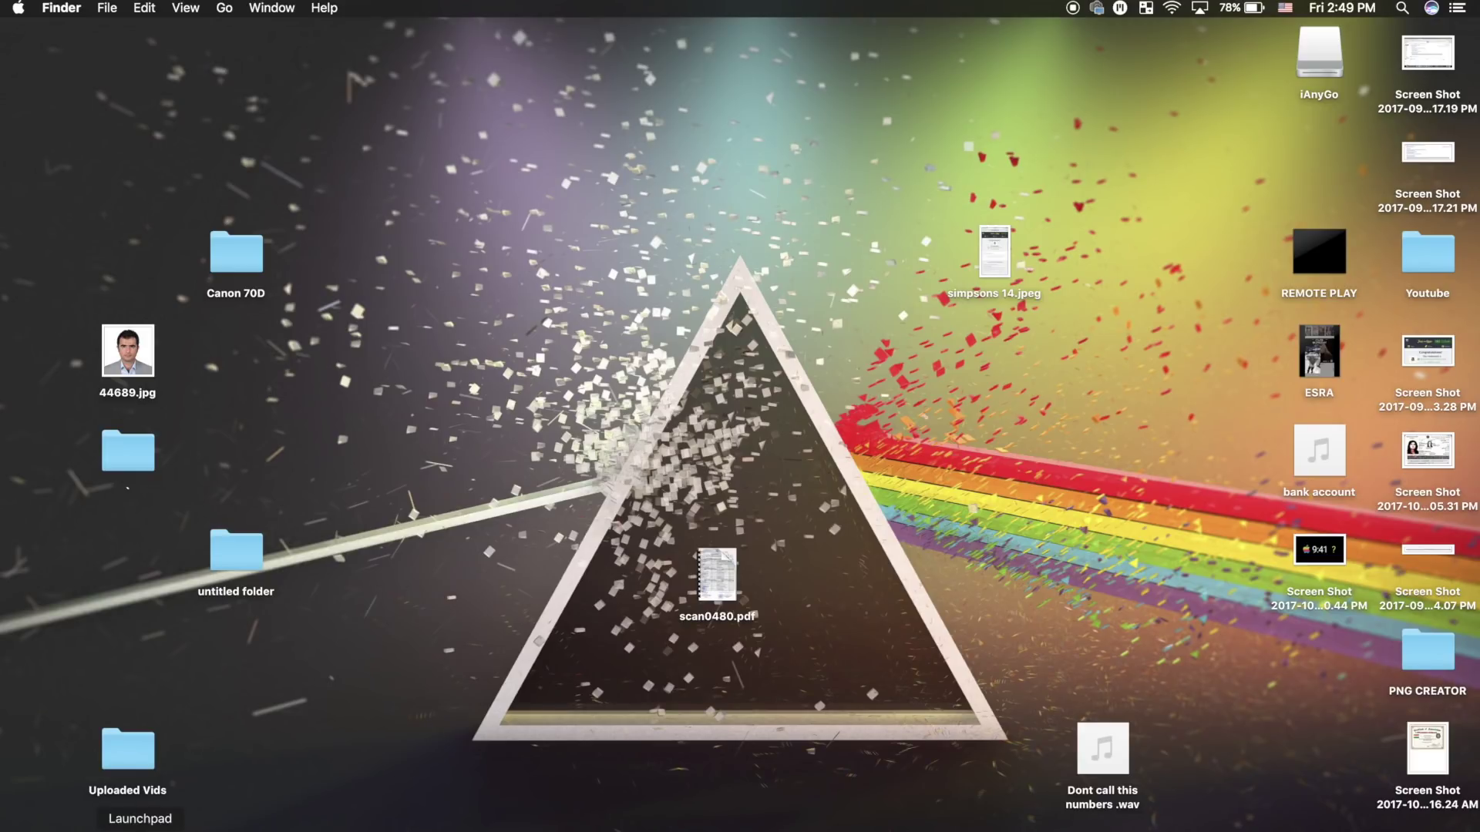
left_click(158, 829)
- Launch iAnyGo from Launchpad, approve the Gatekeeper Open prompt, and bring its window forward
scroll(611, 641, "right", 3)
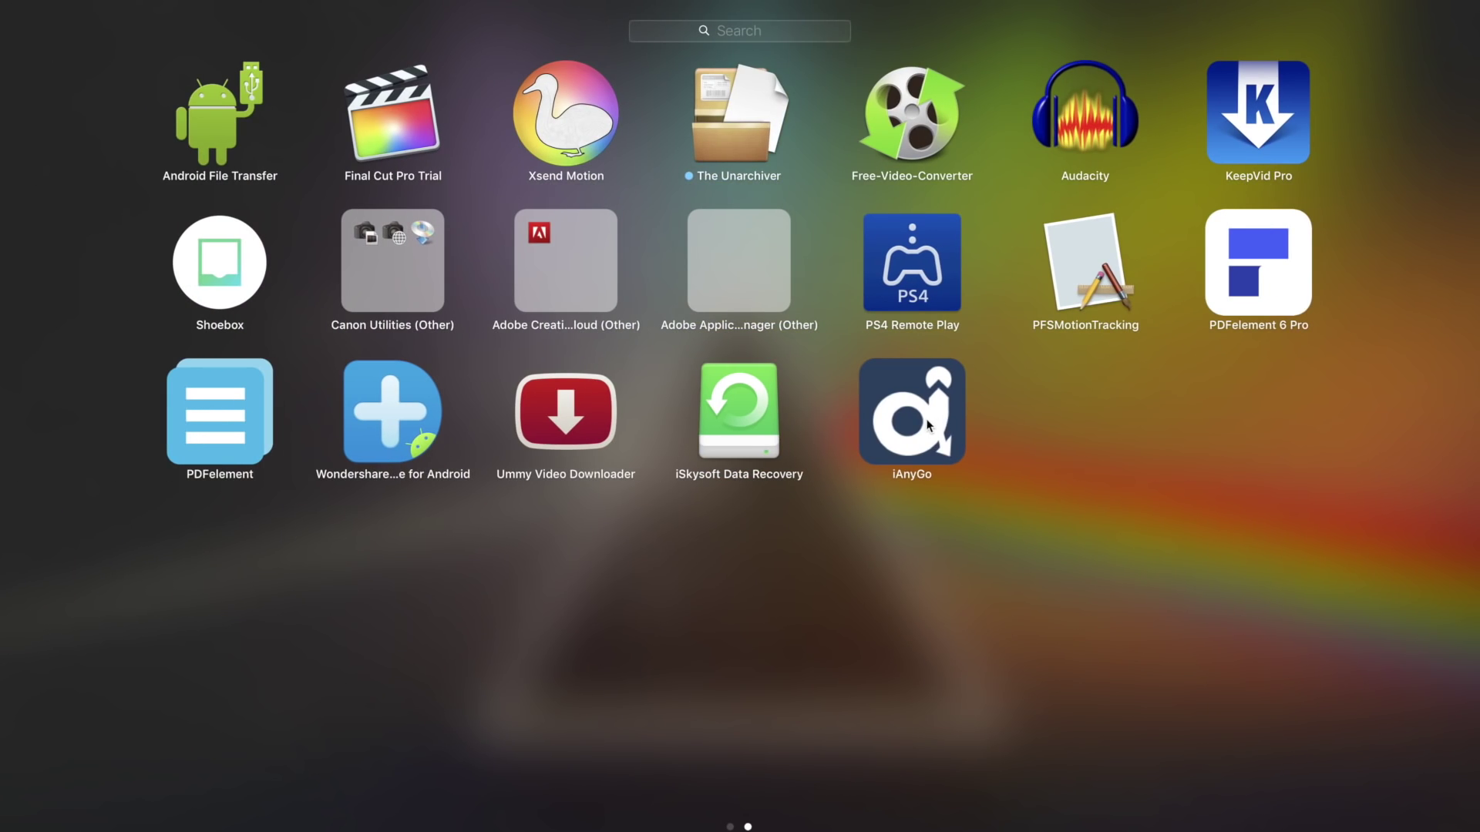
left_click(926, 423)
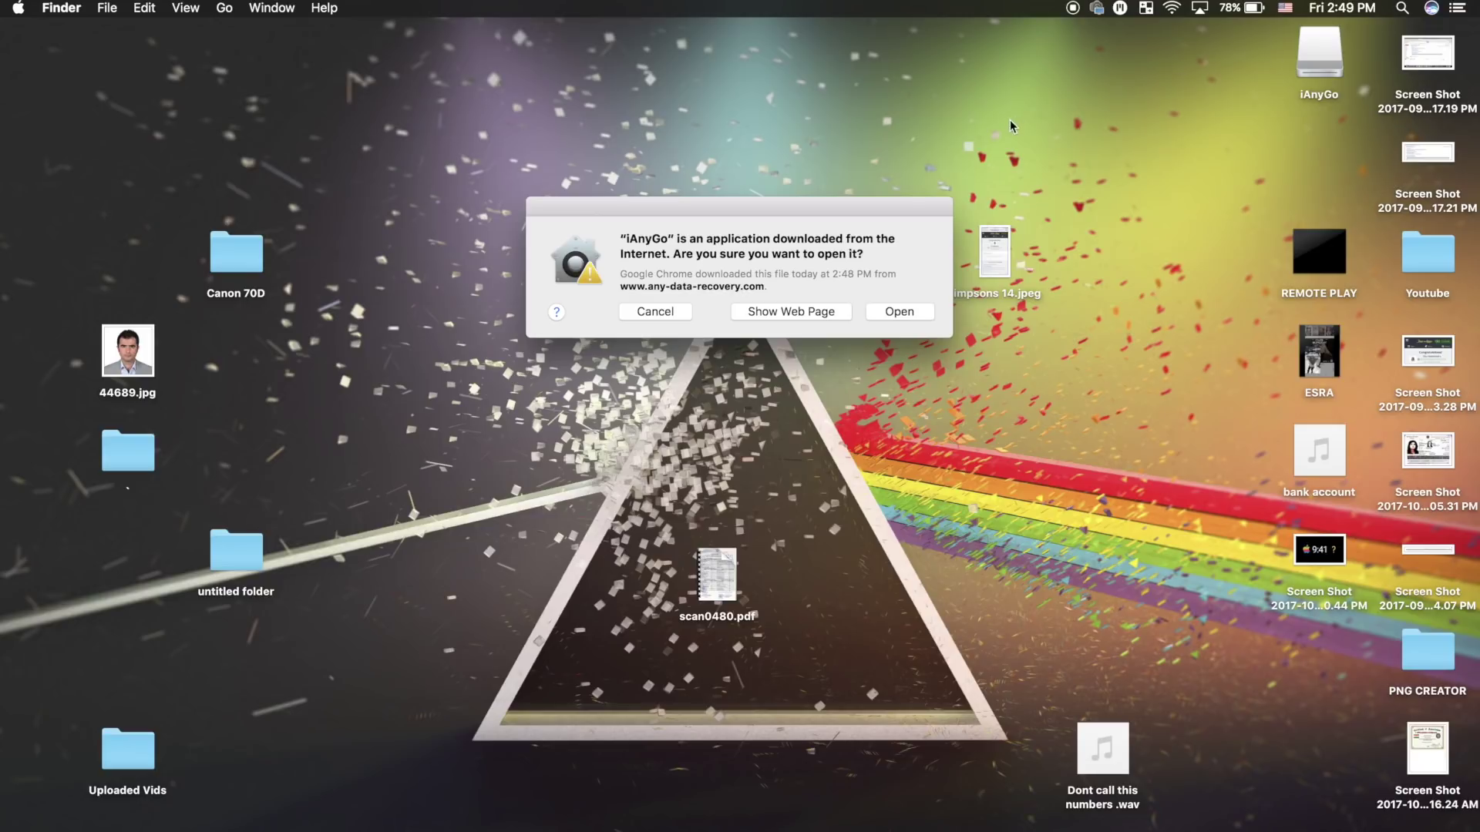
left_click(896, 312)
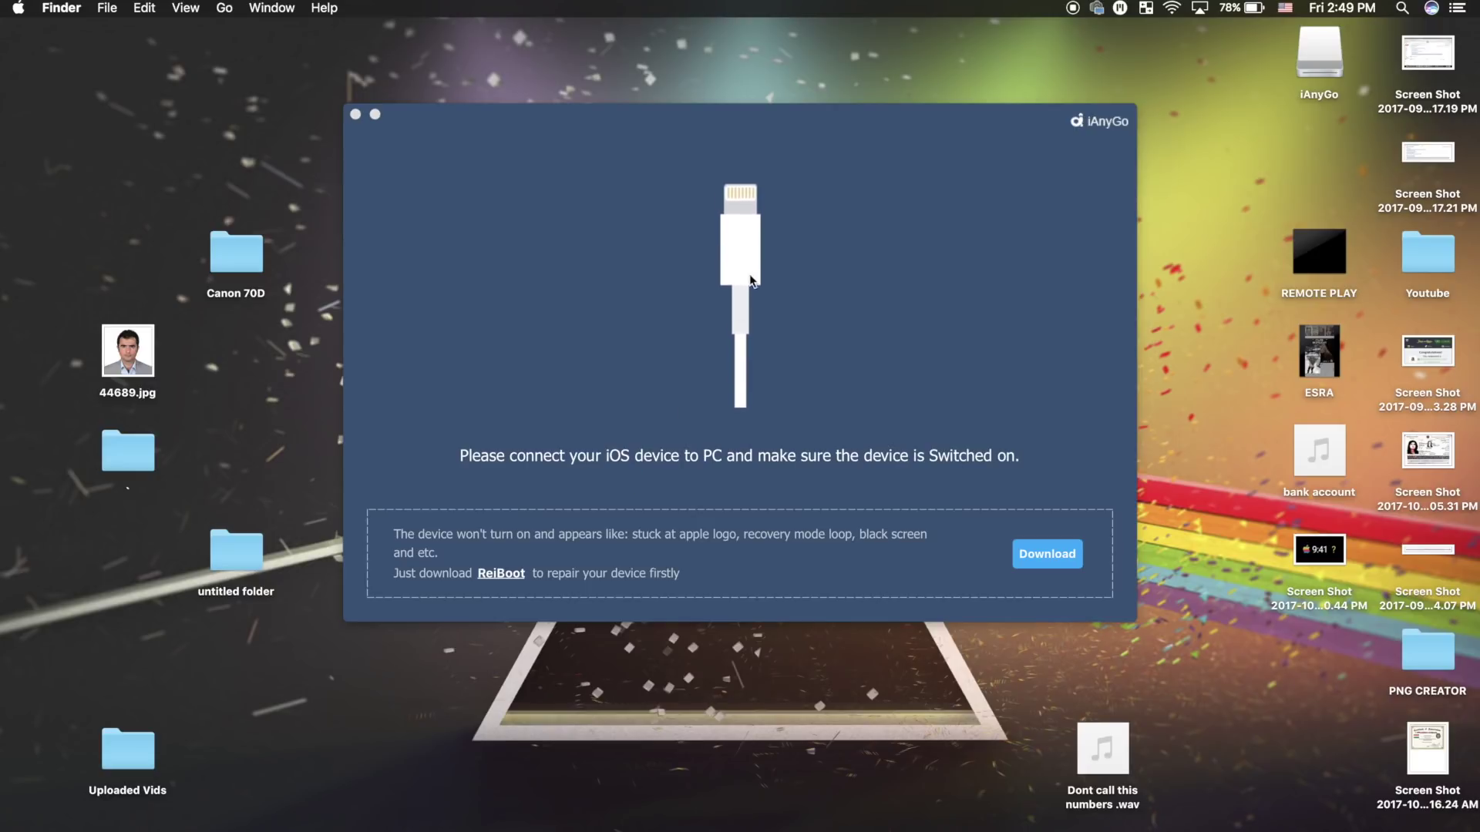
left_click(510, 135)
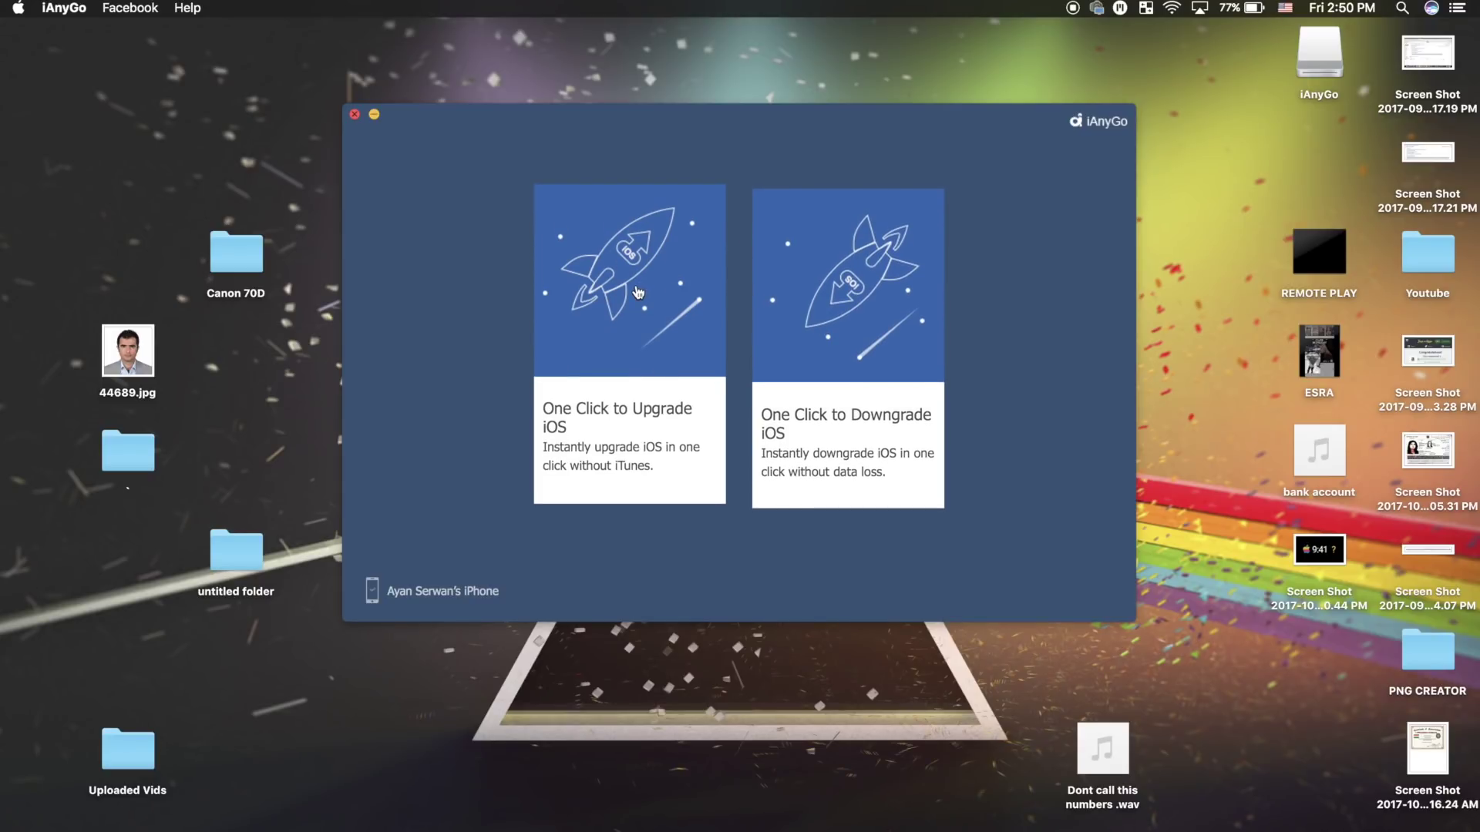
- On the downgrade page, start downloading the 1.86GB iOS 10.3.3 firmware, then request stopping it
left_click(837, 352)
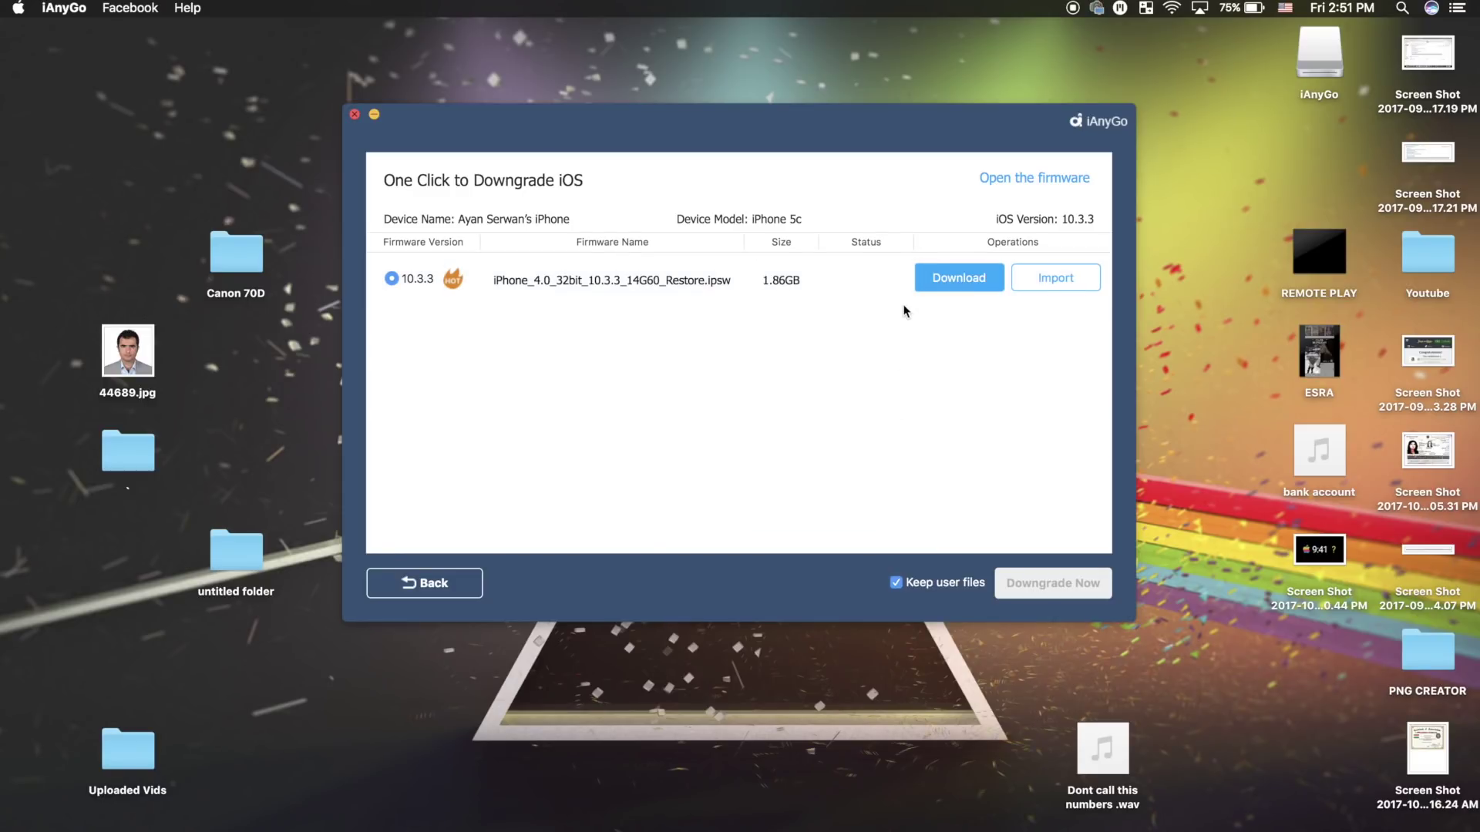
left_click(957, 280)
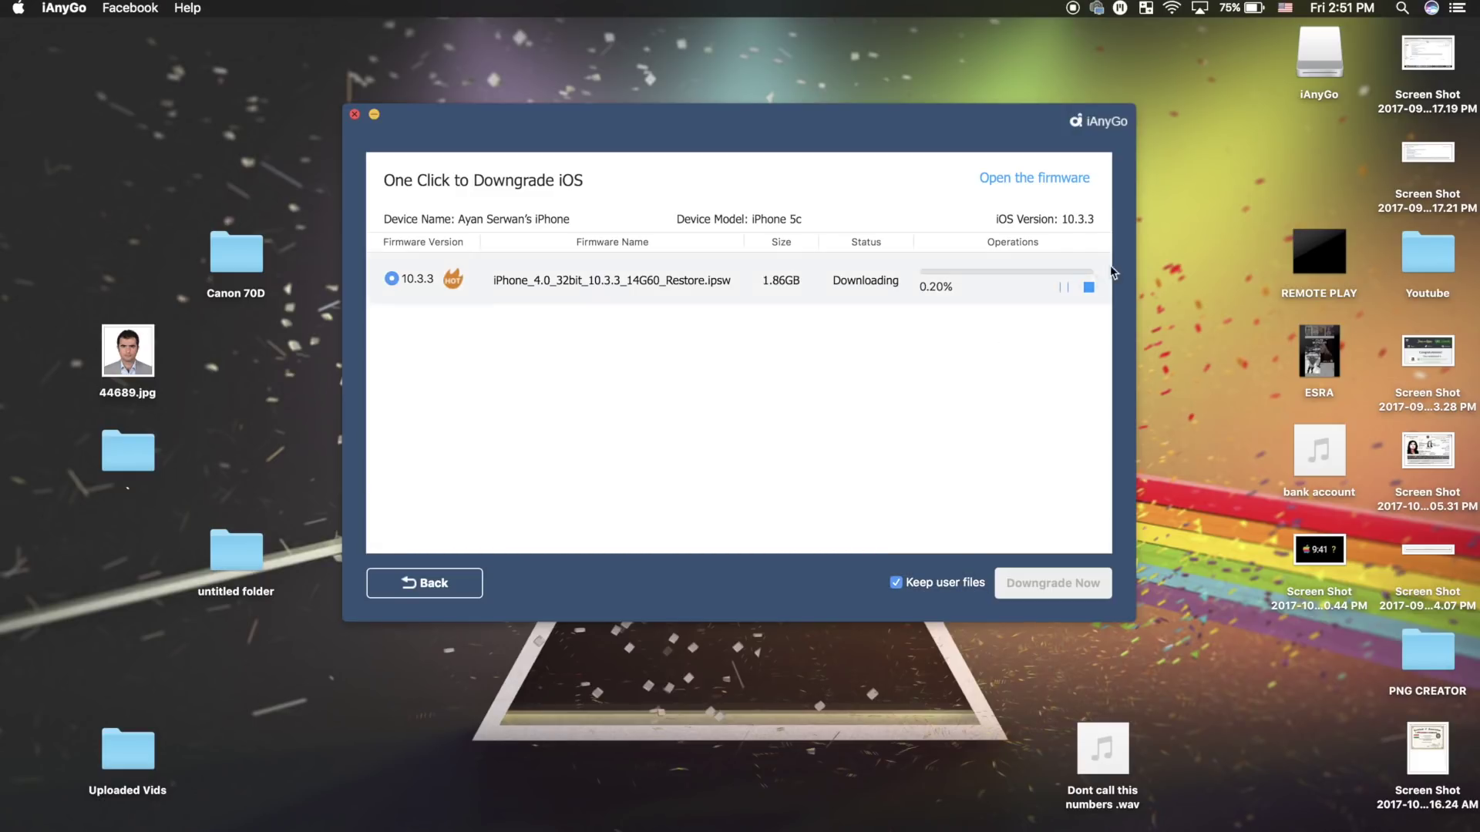
left_click(1088, 287)
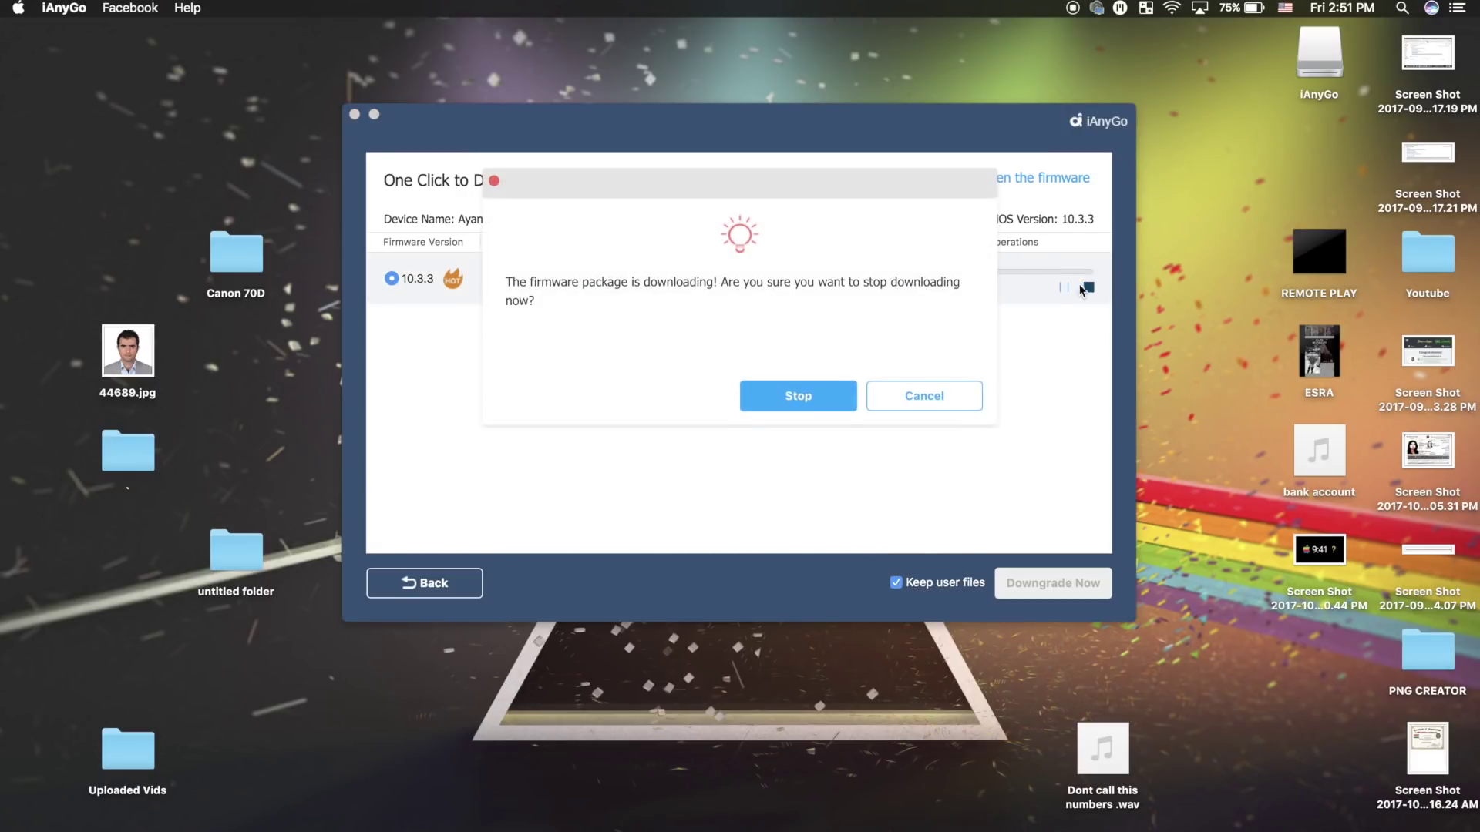
- Confirm the stop, move the partial firmware file from iOSFirmware to the Trash, and close the folder
left_click(823, 398)
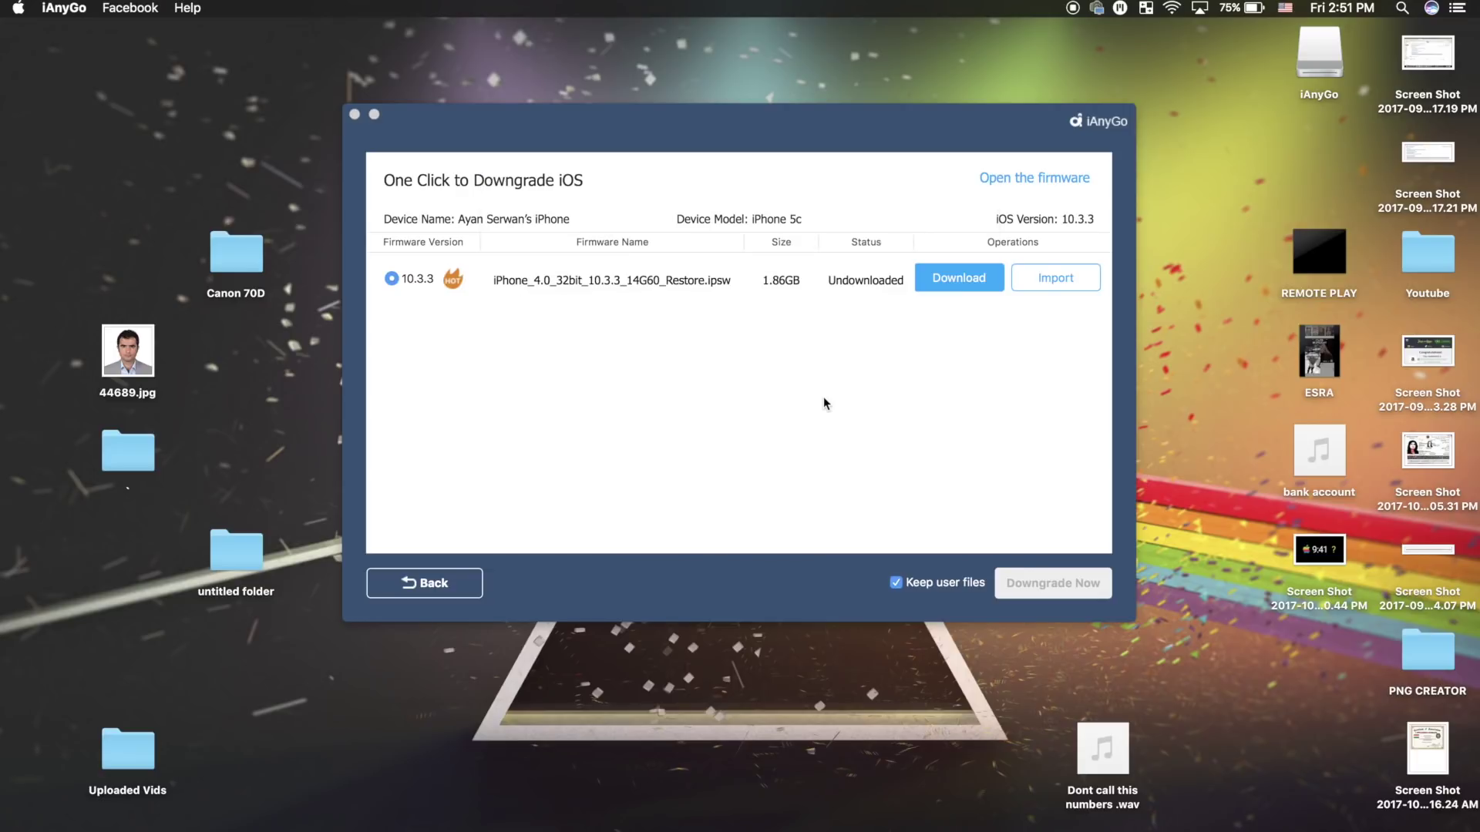
left_click(1023, 180)
left_click(181, 128)
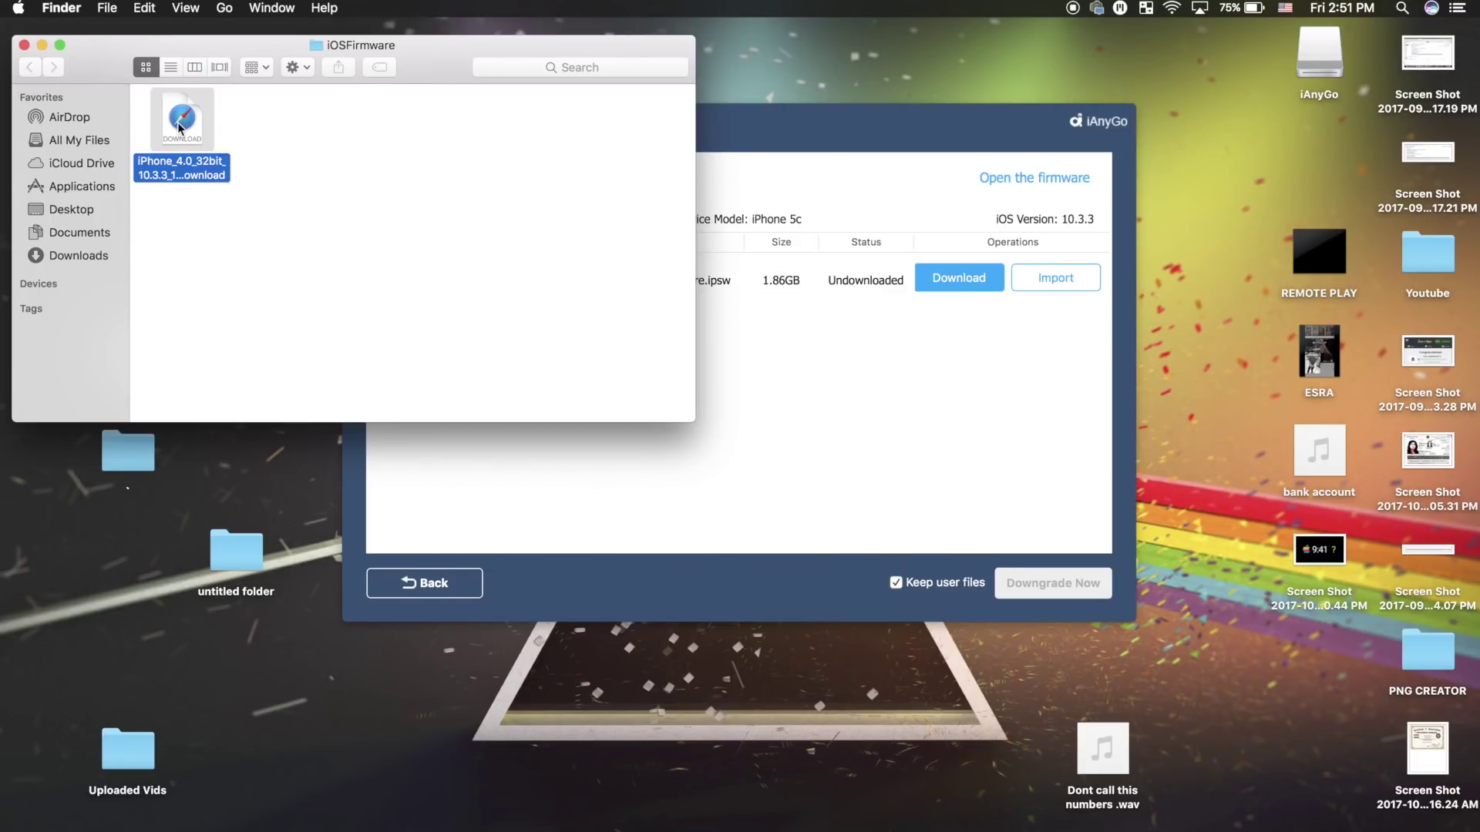
right_click(180, 129)
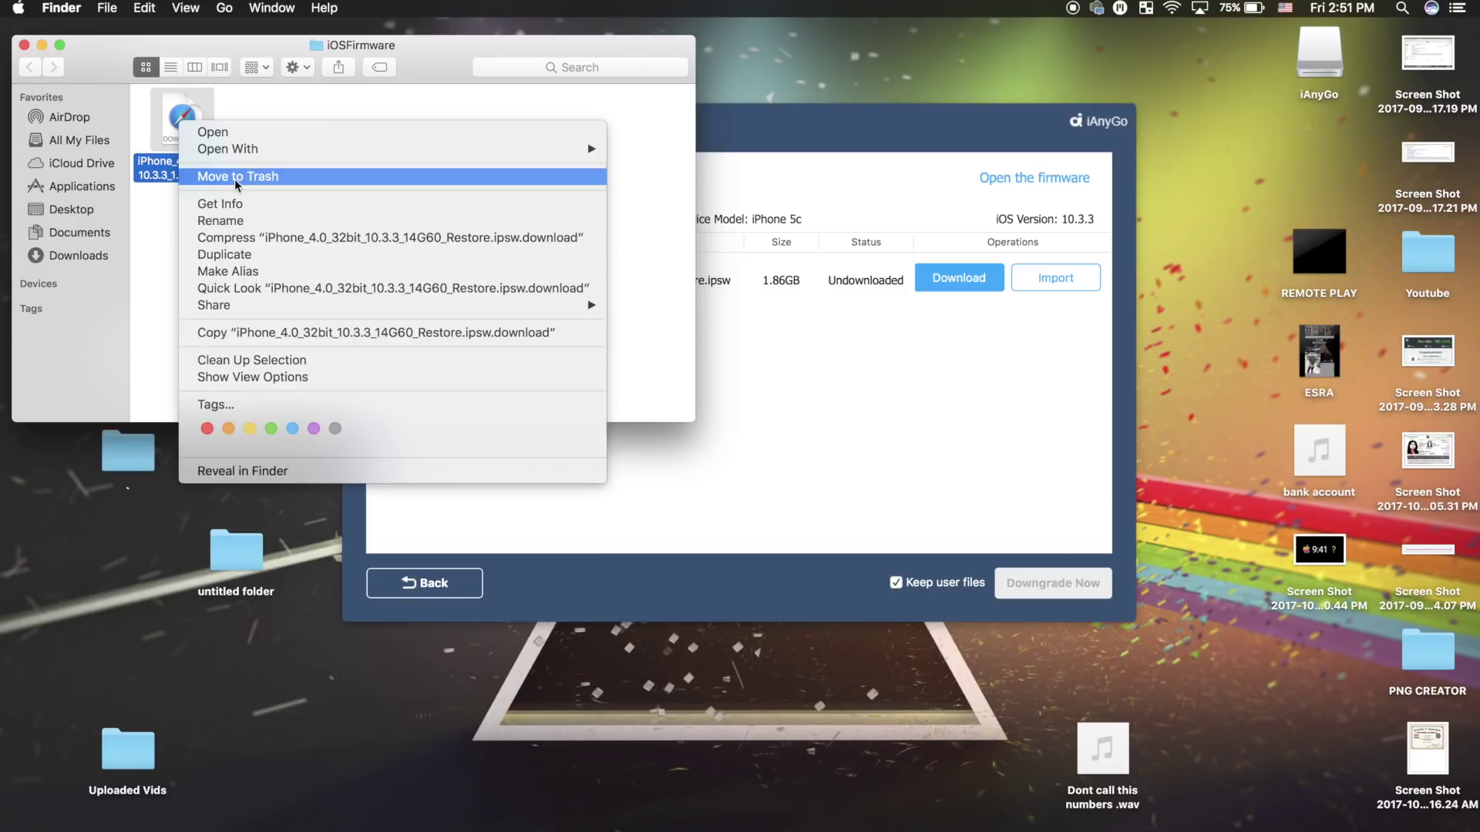
left_click(219, 177)
left_click(23, 46)
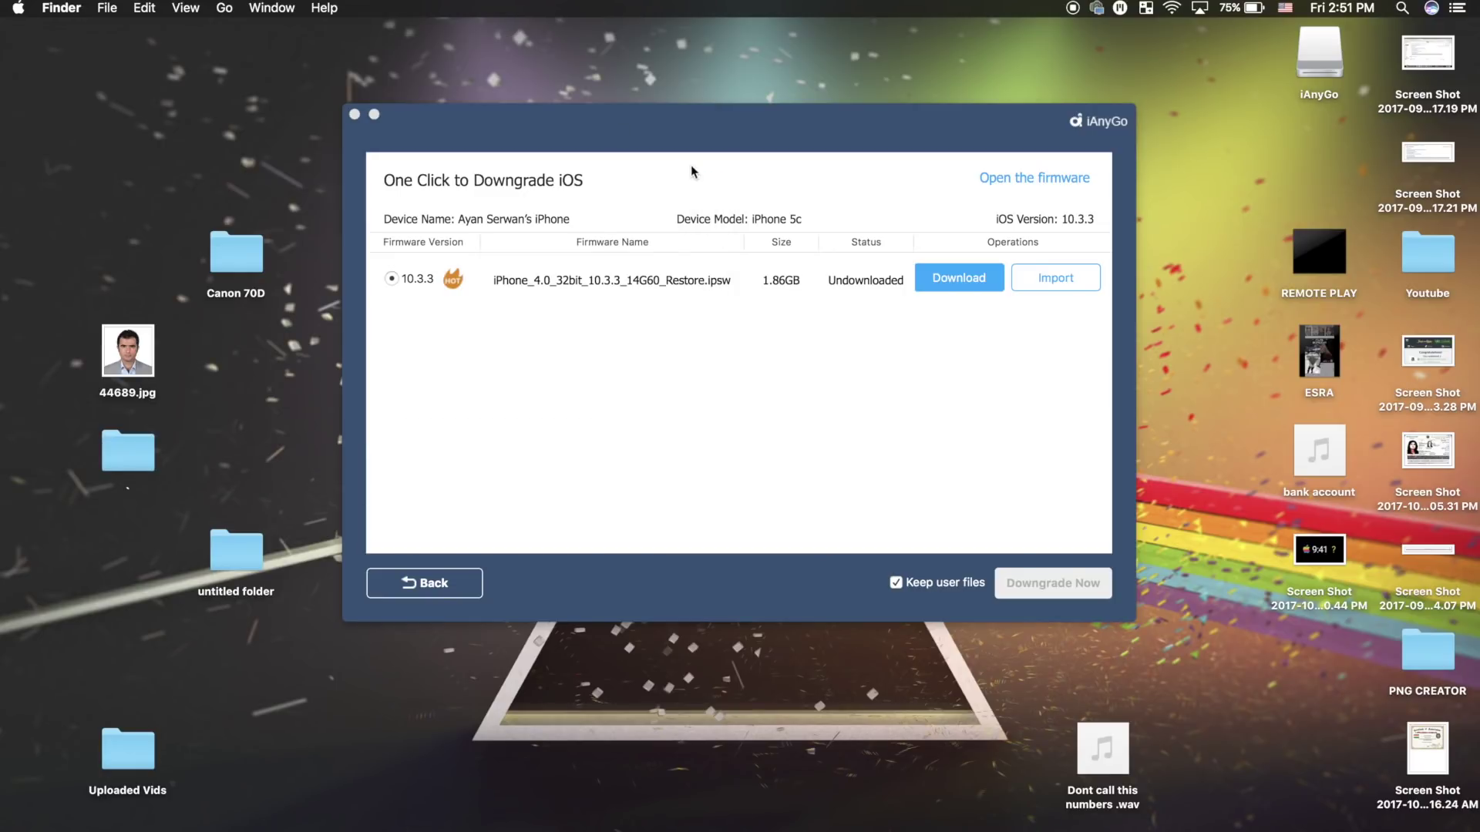
- Check the upgrade page, which reports no newer iOS version, then return to the choice screen
left_click(422, 584)
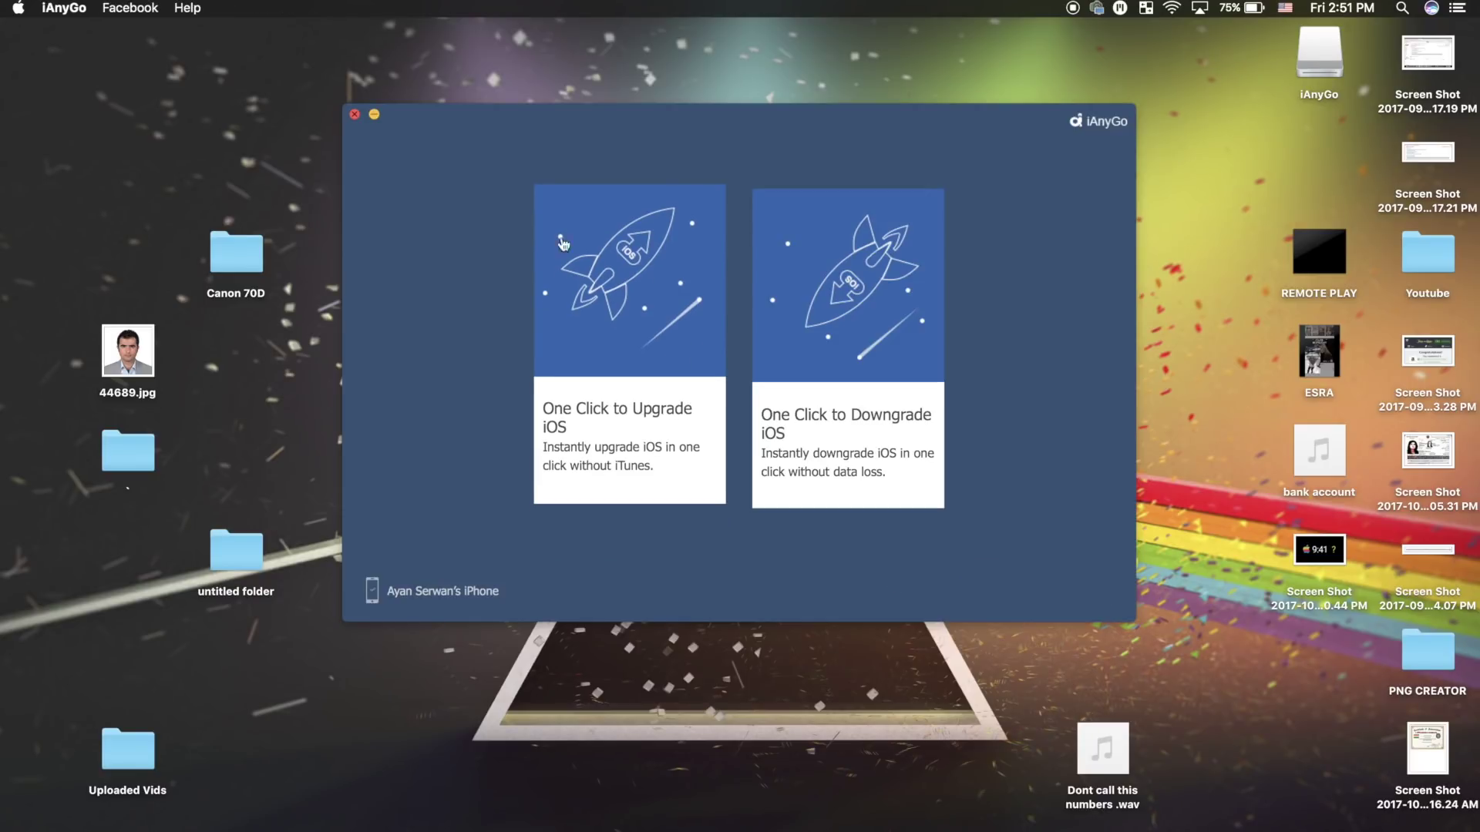
left_click(589, 312)
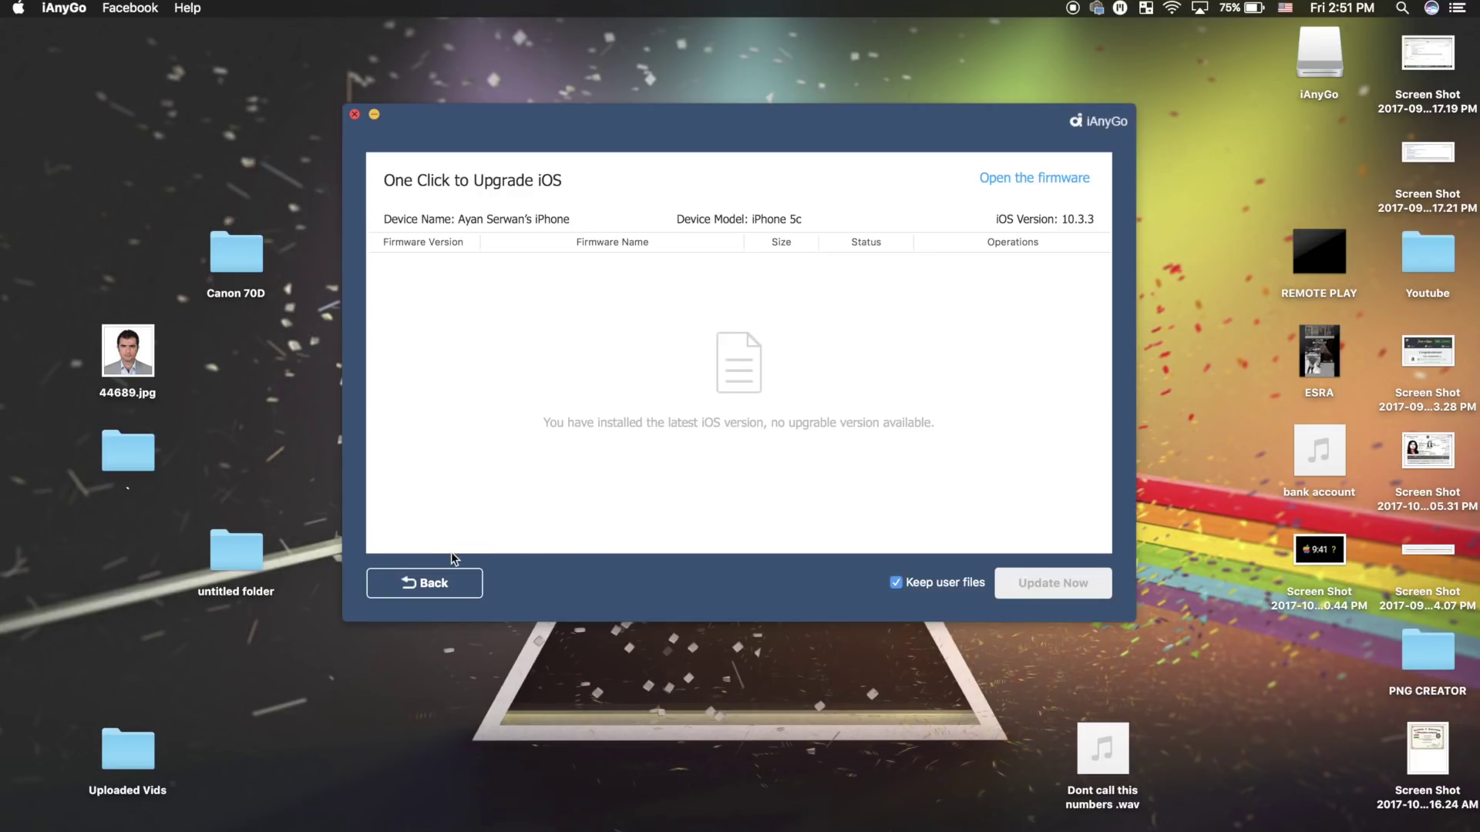
left_click(411, 577)
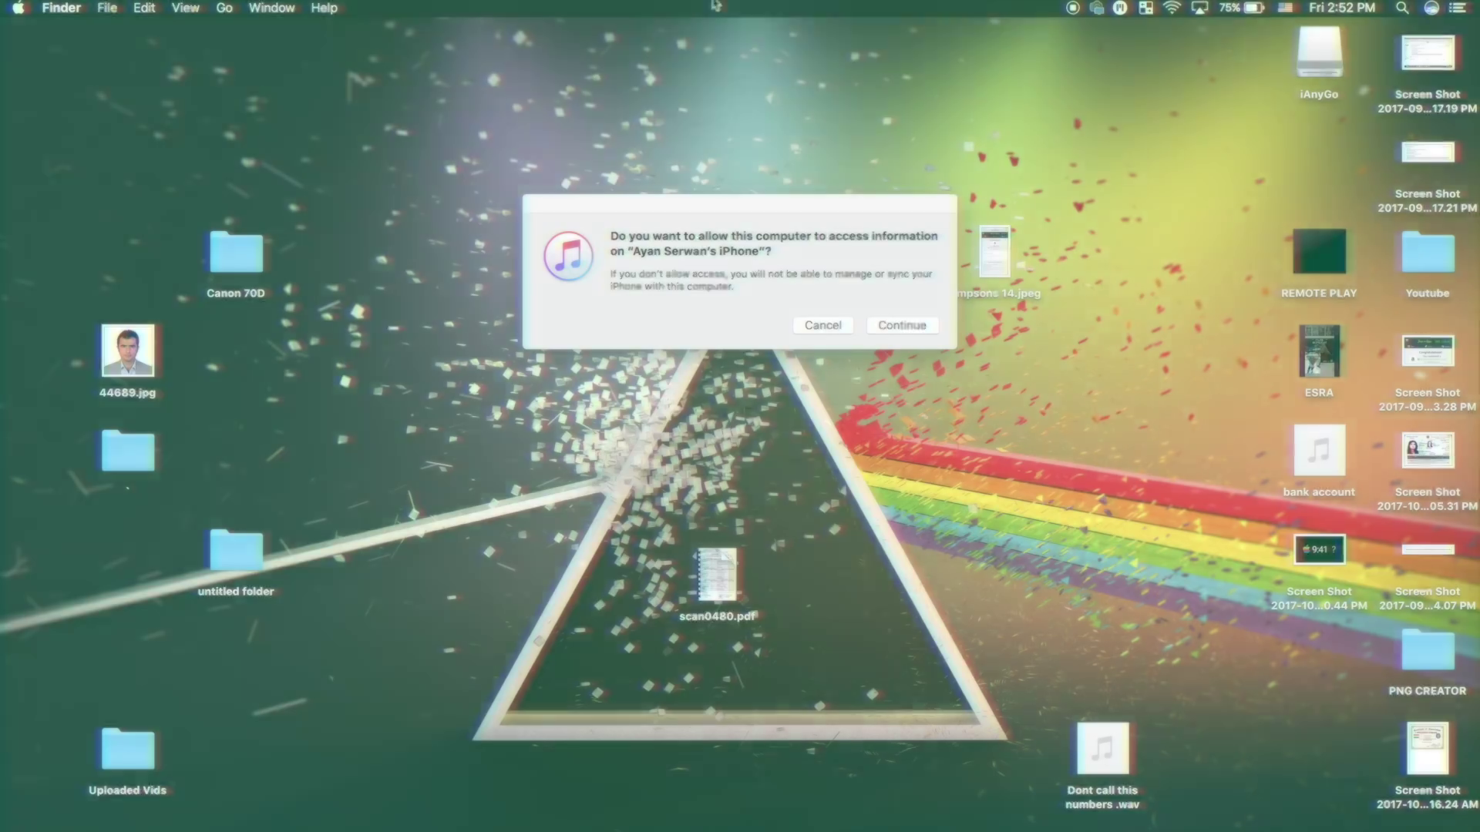